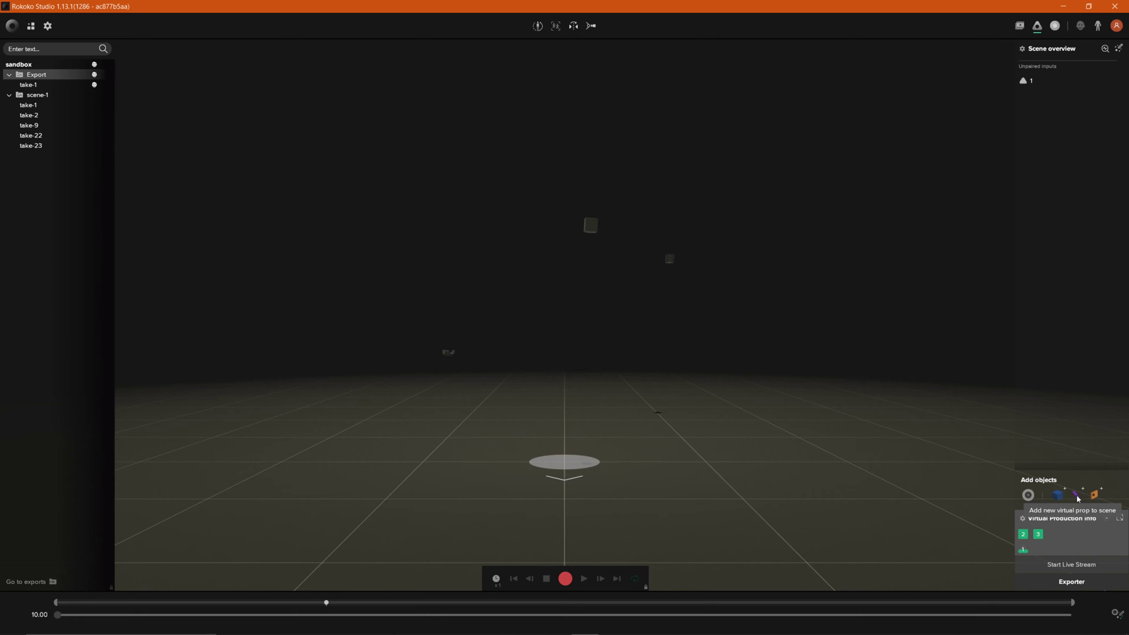
- Add a stick virtual prop to the scene and pair tracker 1 with it
{"action": "left_click", "coordinate": [1078, 495]}
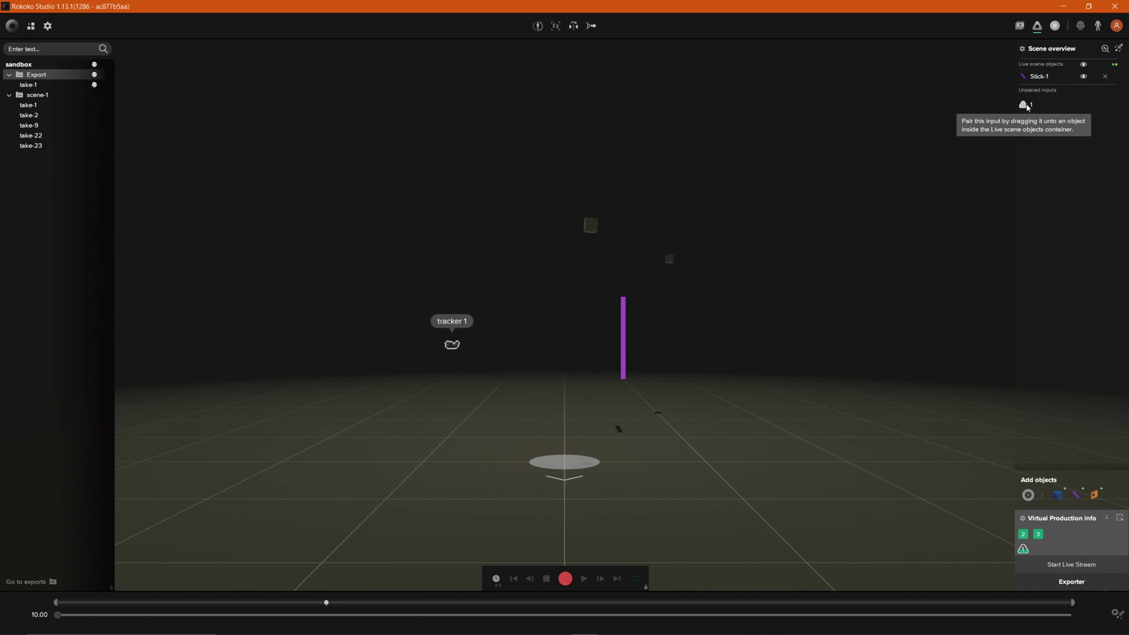
{"action": "left_click_drag", "start_coordinate": [1023, 105], "coordinate": [1049, 79]}
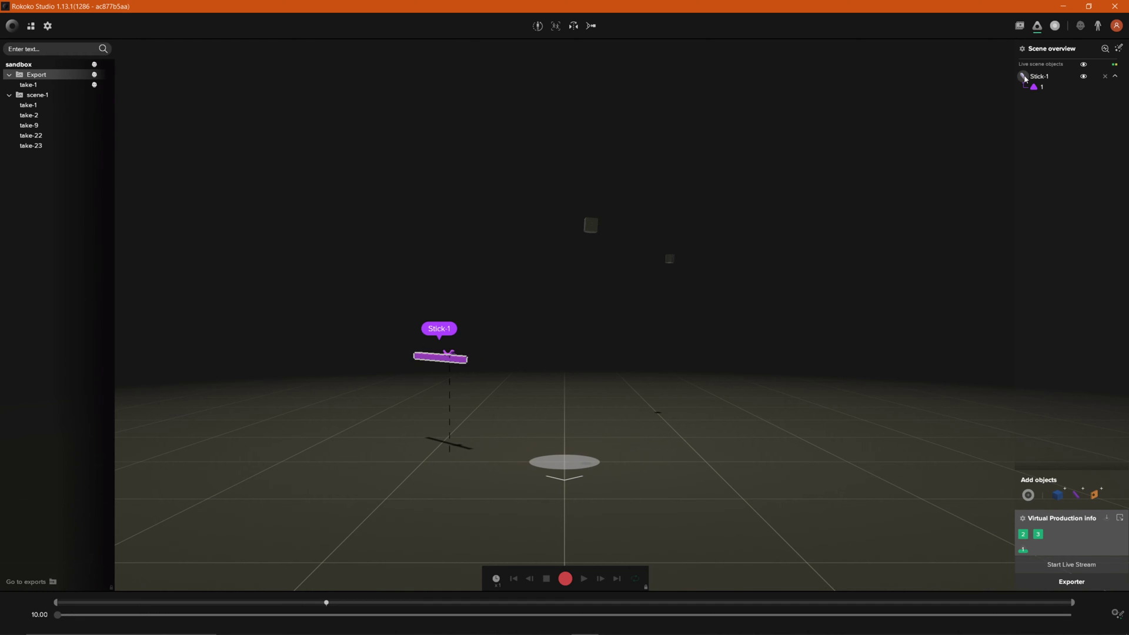
- Try a blue colour and the Box and Camera profiles on Stick-1, and set it back to the Stick profile
{"action": "left_click", "coordinate": [1024, 76]}
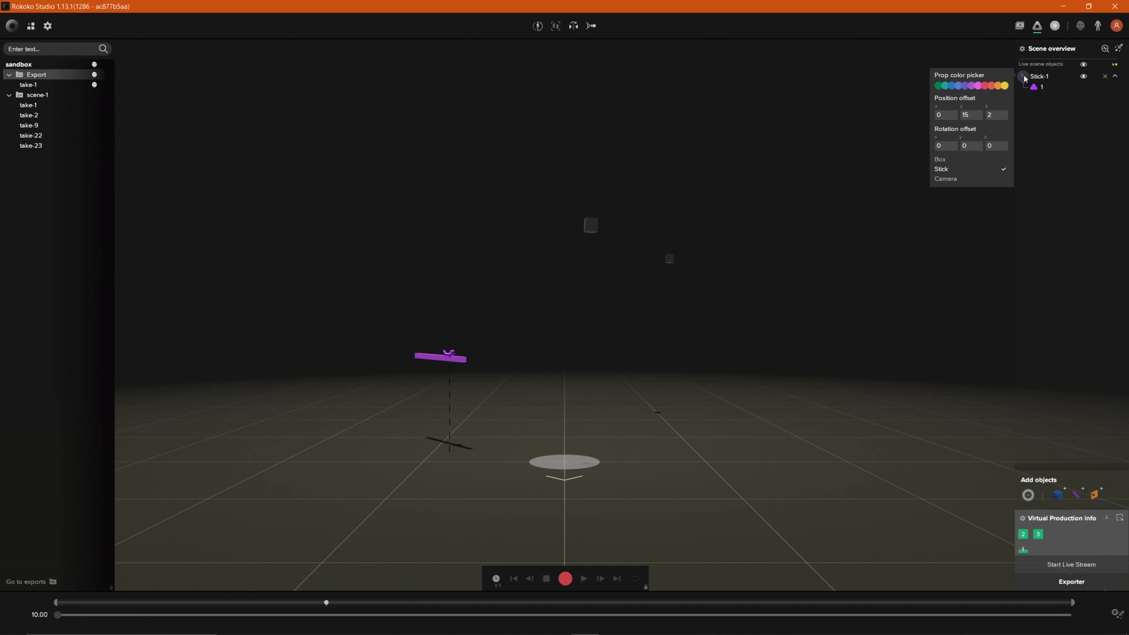
{"action": "left_click", "coordinate": [952, 85]}
{"action": "left_click", "coordinate": [960, 86]}
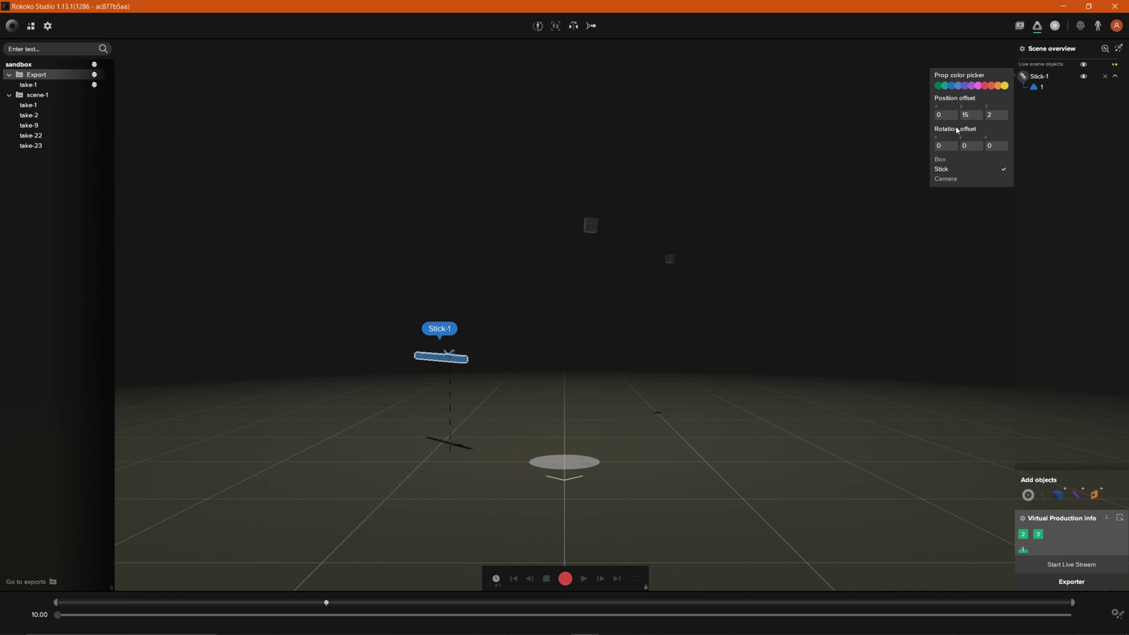
{"action": "left_click", "coordinate": [941, 160]}
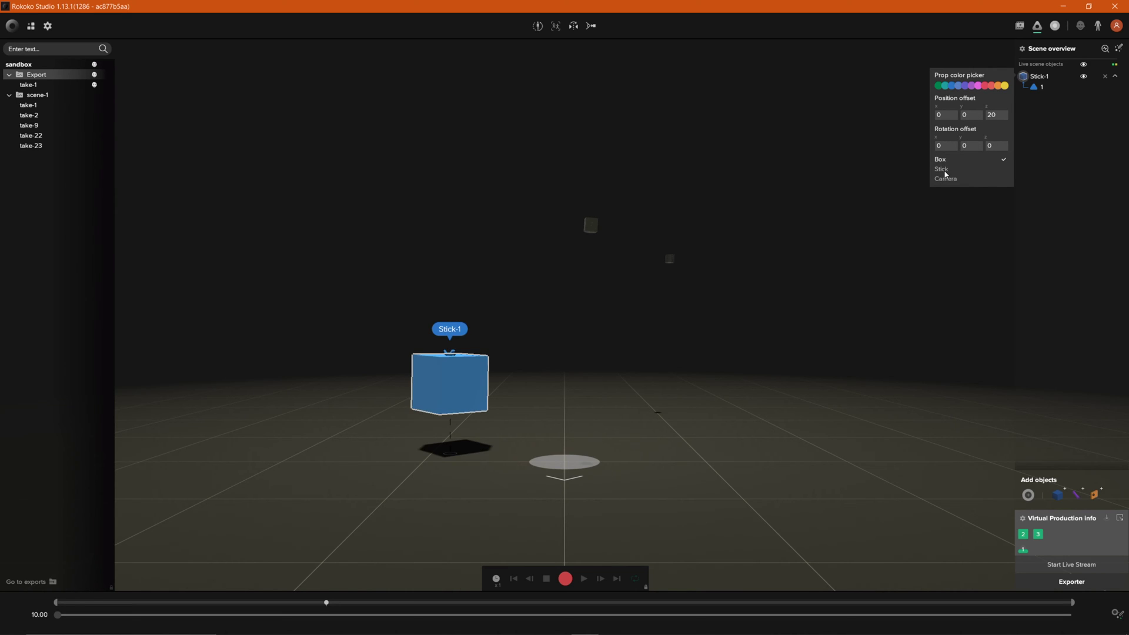
{"action": "left_click", "coordinate": [942, 169]}
{"action": "left_click", "coordinate": [946, 179]}
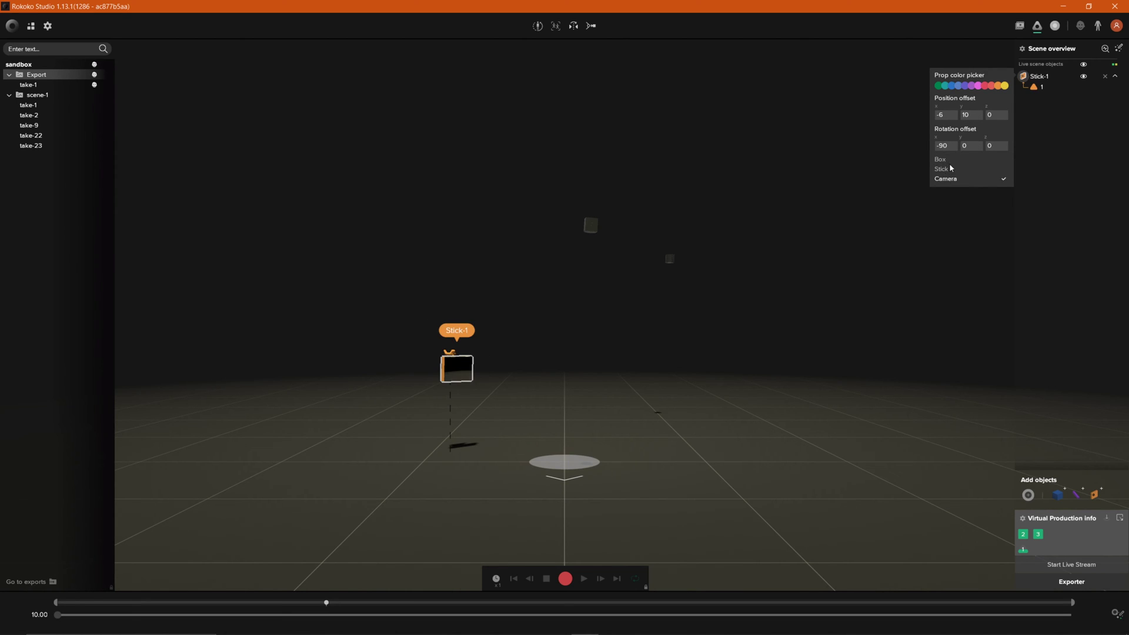
{"action": "left_click", "coordinate": [944, 160]}
{"action": "left_click", "coordinate": [949, 169]}
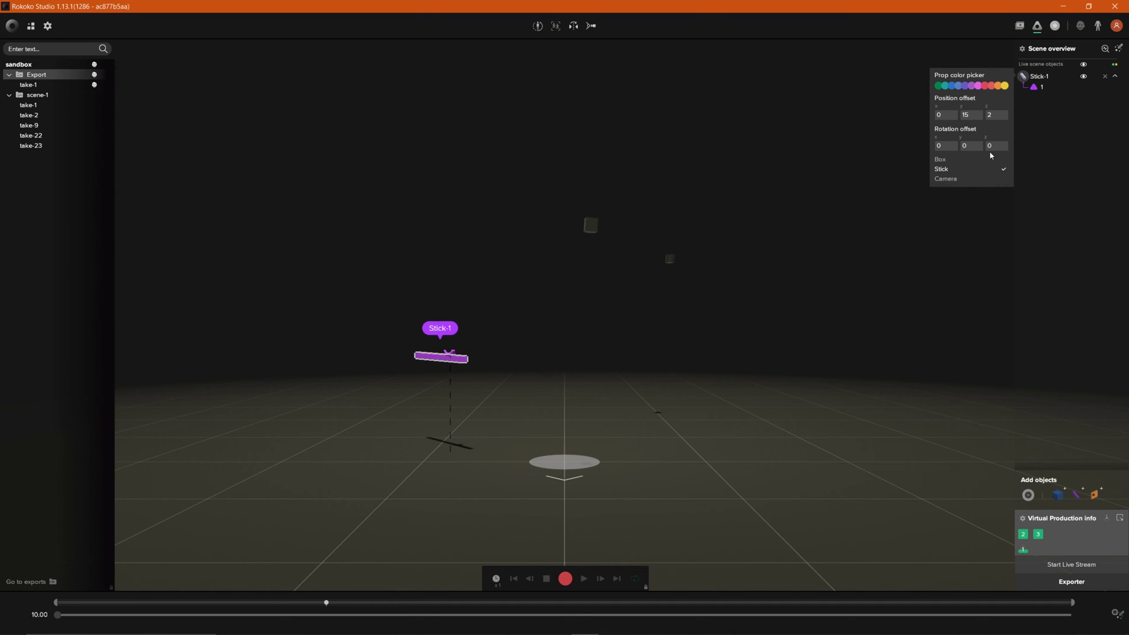
{"action": "left_click", "coordinate": [1064, 113]}
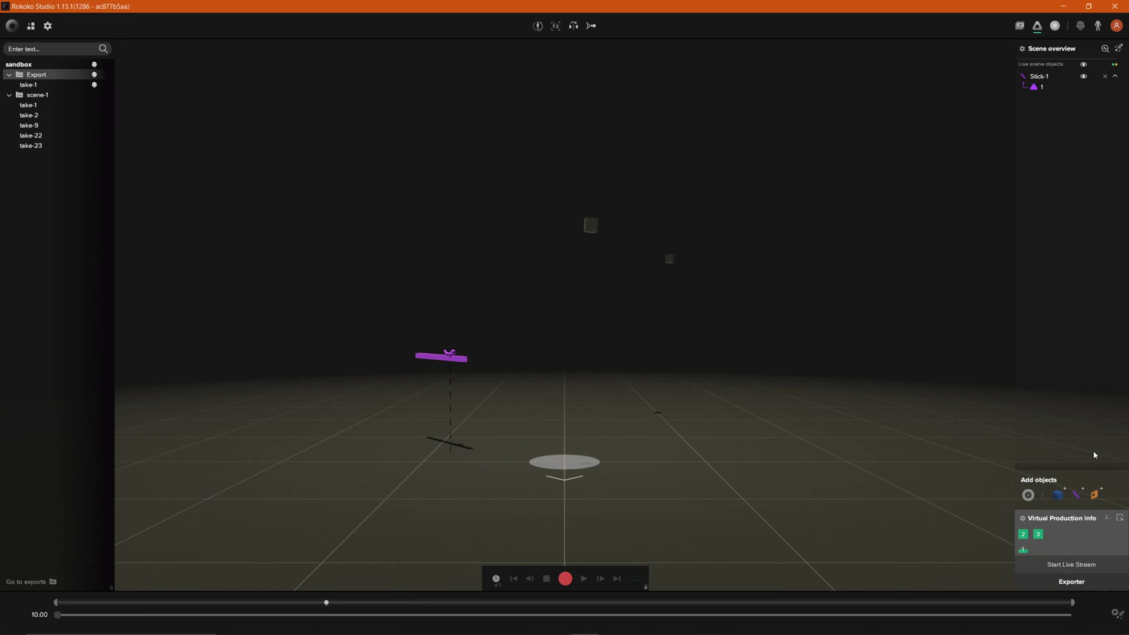
- Start the live stream of the scene and bring up the Data streaming settings
{"action": "left_click", "coordinate": [1074, 568]}
{"action": "left_click", "coordinate": [48, 27]}
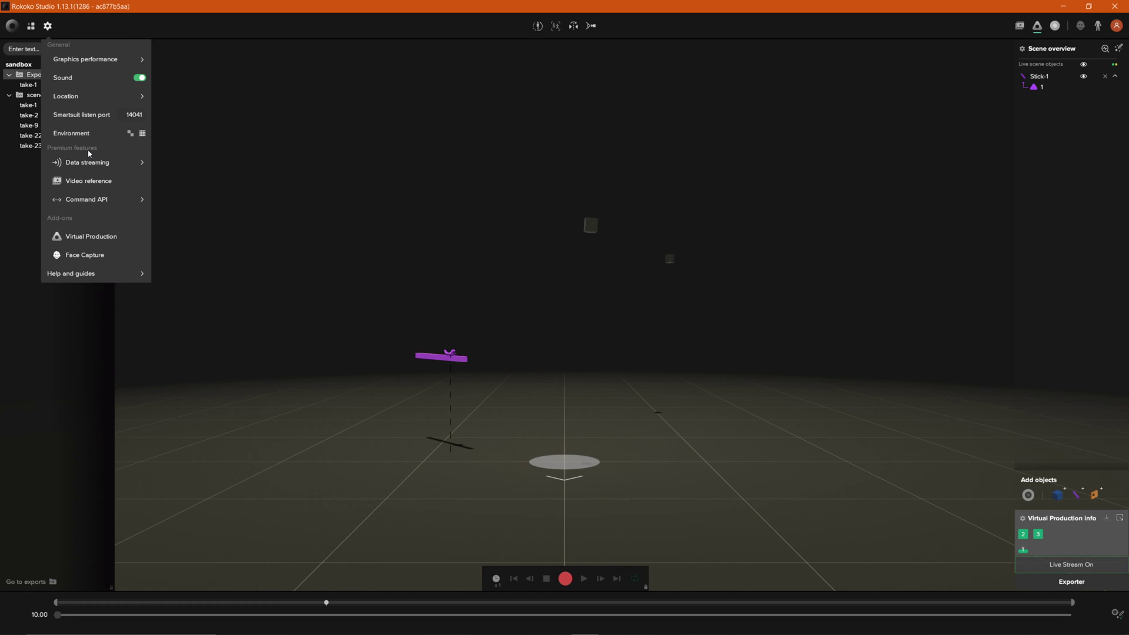
{"action": "mouse_move", "coordinate": [78, 164]}
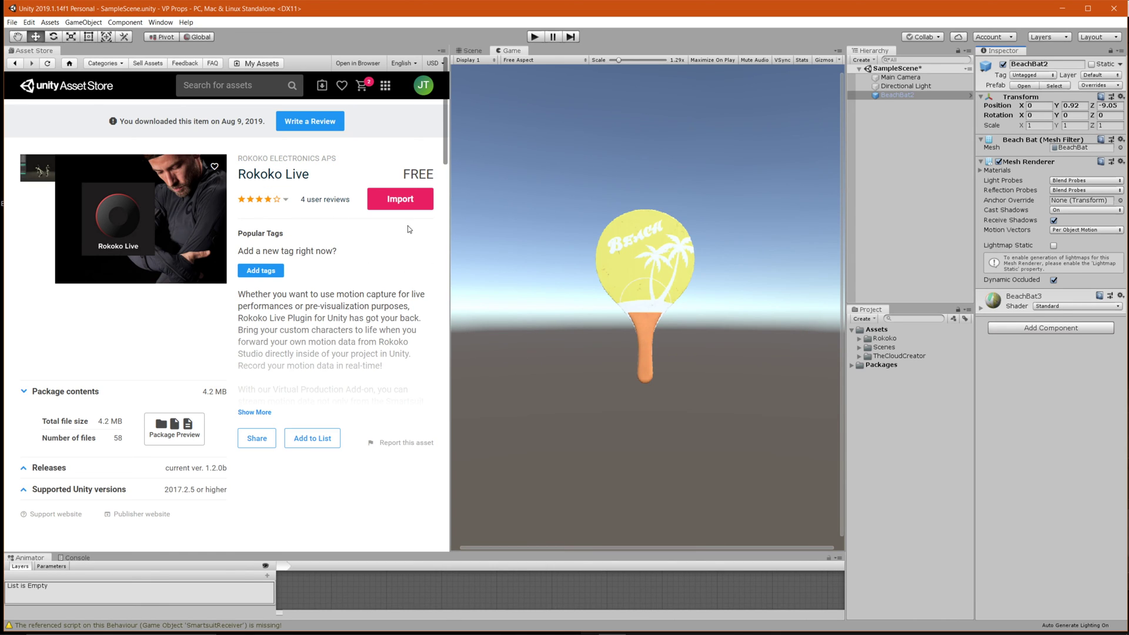
- In Unity, add the DataReceivers prefab from the Rokoko Studio Prefabs folder to SampleScene
{"action": "left_click", "coordinate": [868, 339]}
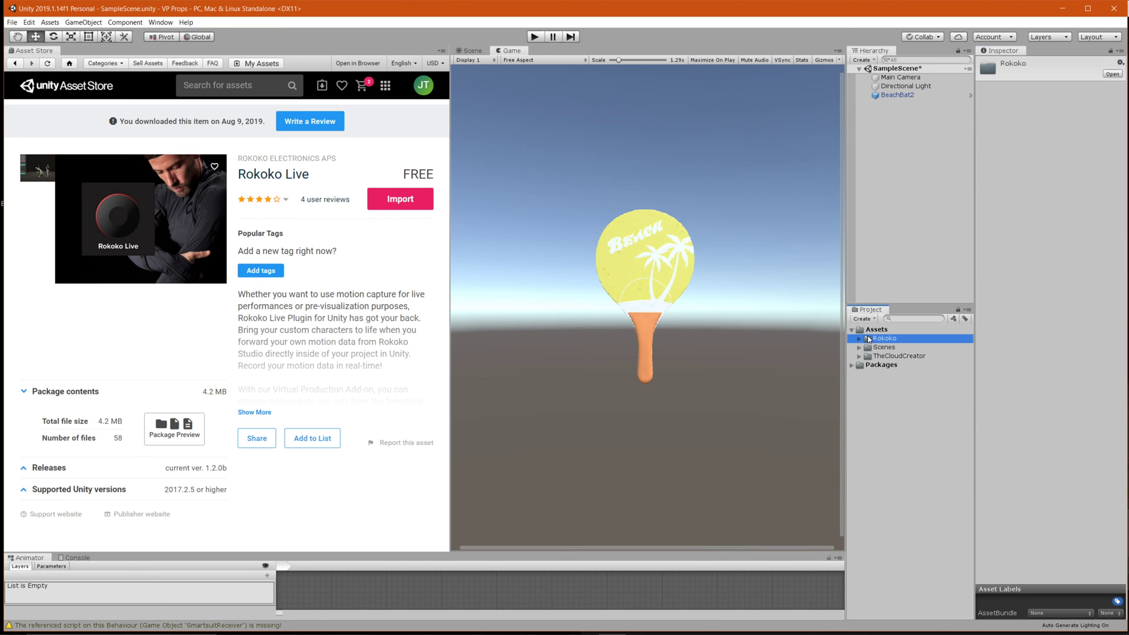
{"action": "left_click", "coordinate": [859, 339]}
{"action": "left_click", "coordinate": [867, 348]}
{"action": "left_click", "coordinate": [909, 393]}
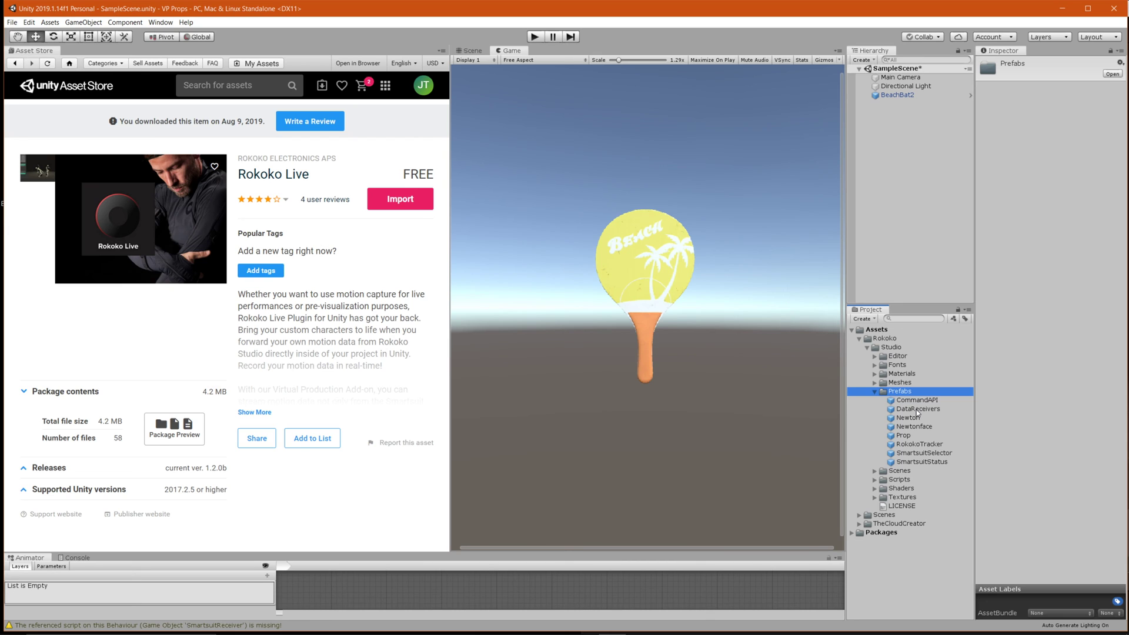
{"action": "left_click", "coordinate": [917, 411]}
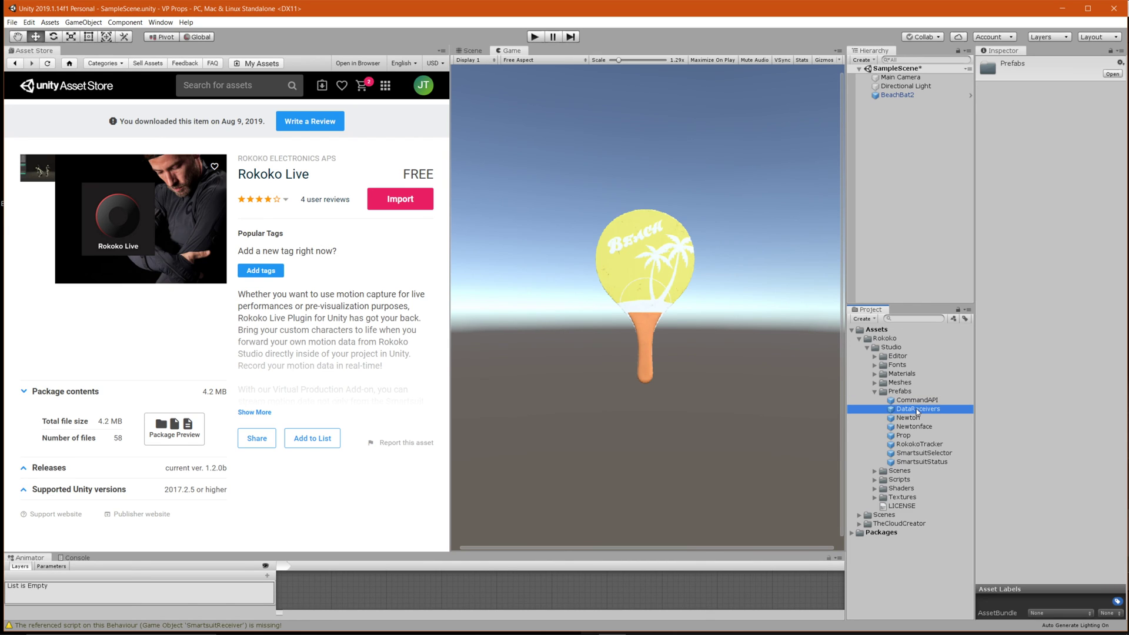
{"action": "left_click_drag", "start_coordinate": [917, 410], "coordinate": [903, 152]}
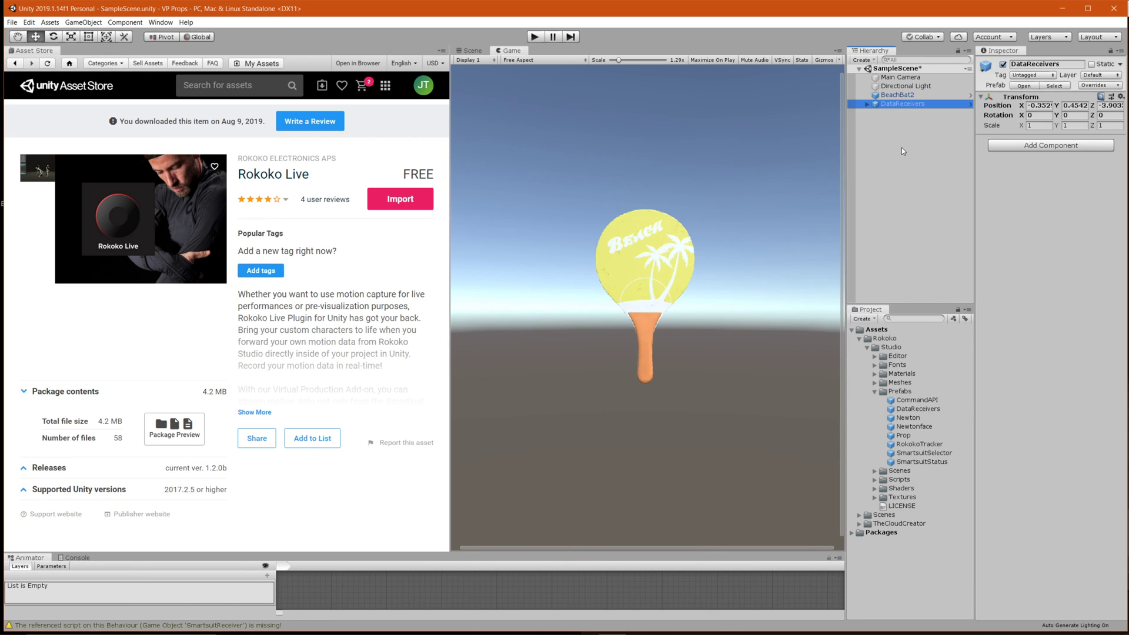
- Examine the port and component settings of the VirtualProductionReceiver inside DataReceivers
{"action": "left_click", "coordinate": [867, 104]}
{"action": "left_click", "coordinate": [904, 123]}
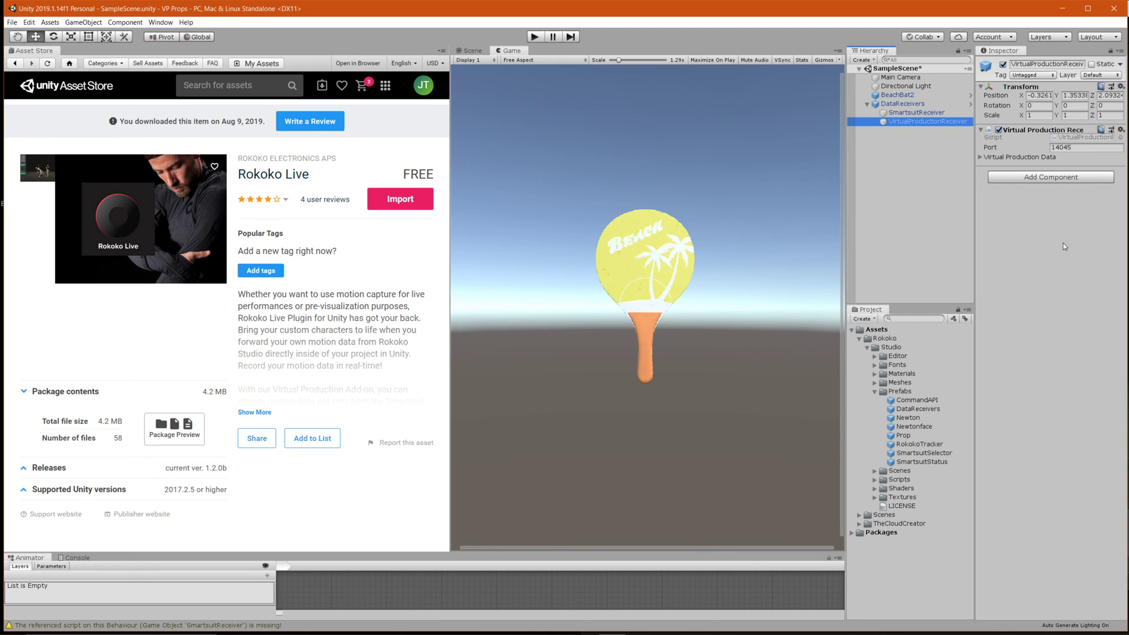
{"action": "left_click", "coordinate": [867, 104]}
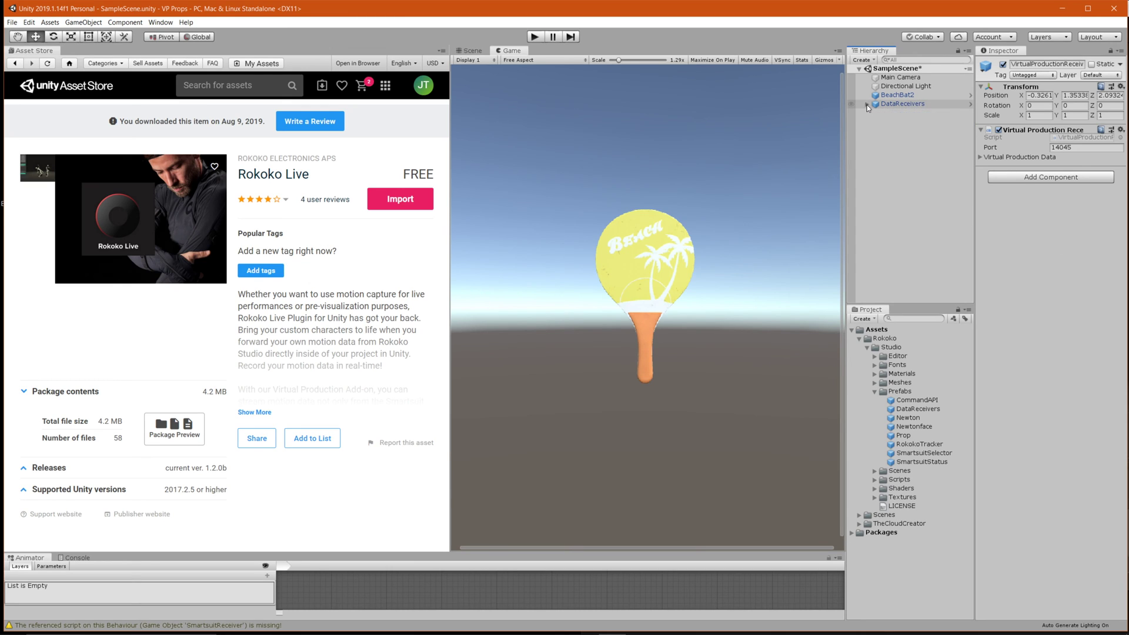
- Search for "virtual" among the components and add the Virtual Production Prop component to BeachBat2
{"action": "left_click", "coordinate": [913, 95]}
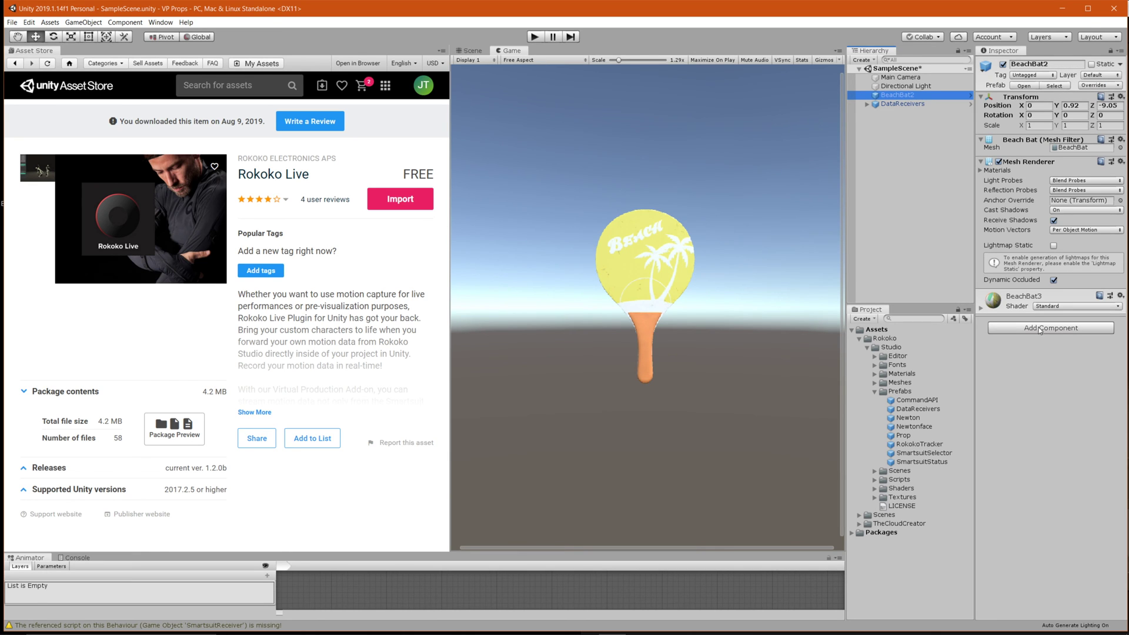
{"action": "left_click", "coordinate": [1038, 328]}
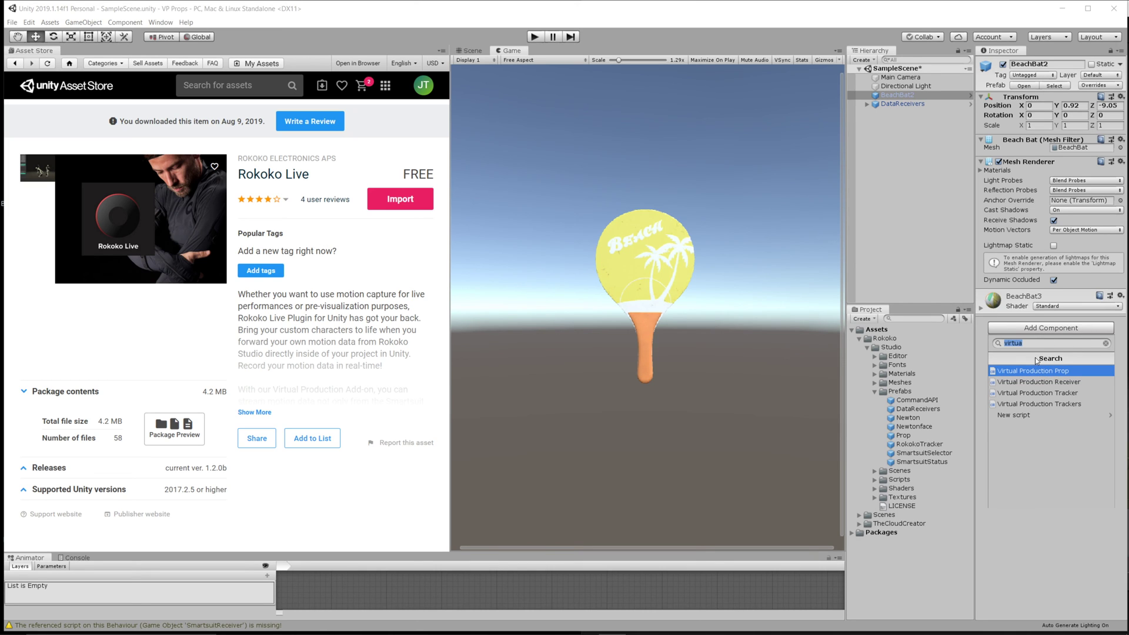
{"action": "left_click", "coordinate": [1106, 343]}
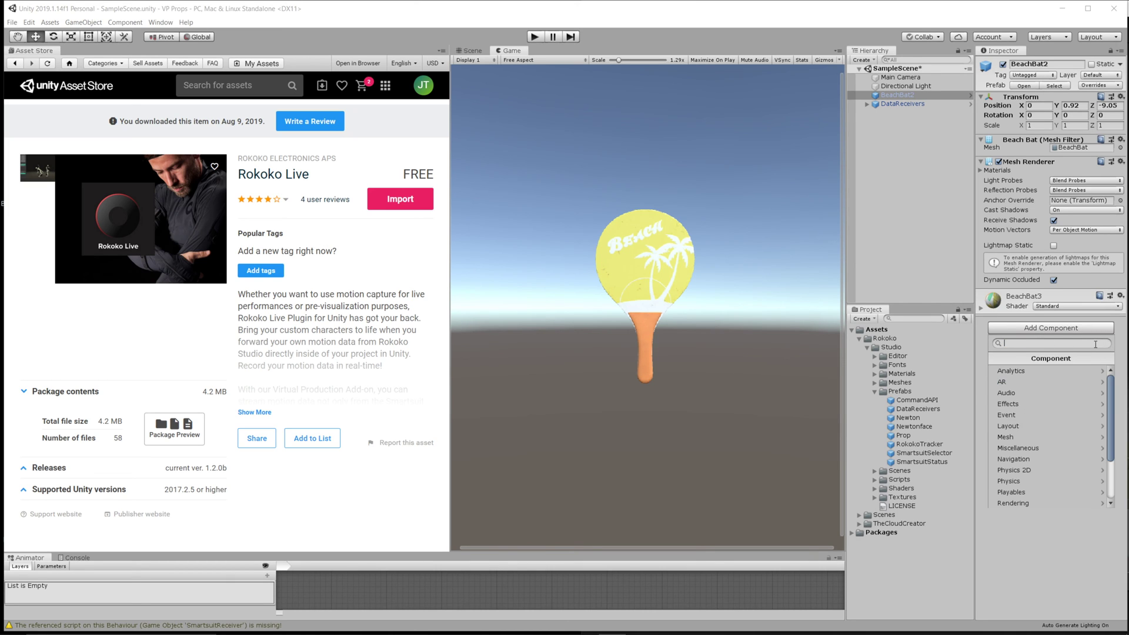
{"action": "type", "text": "virtual"}
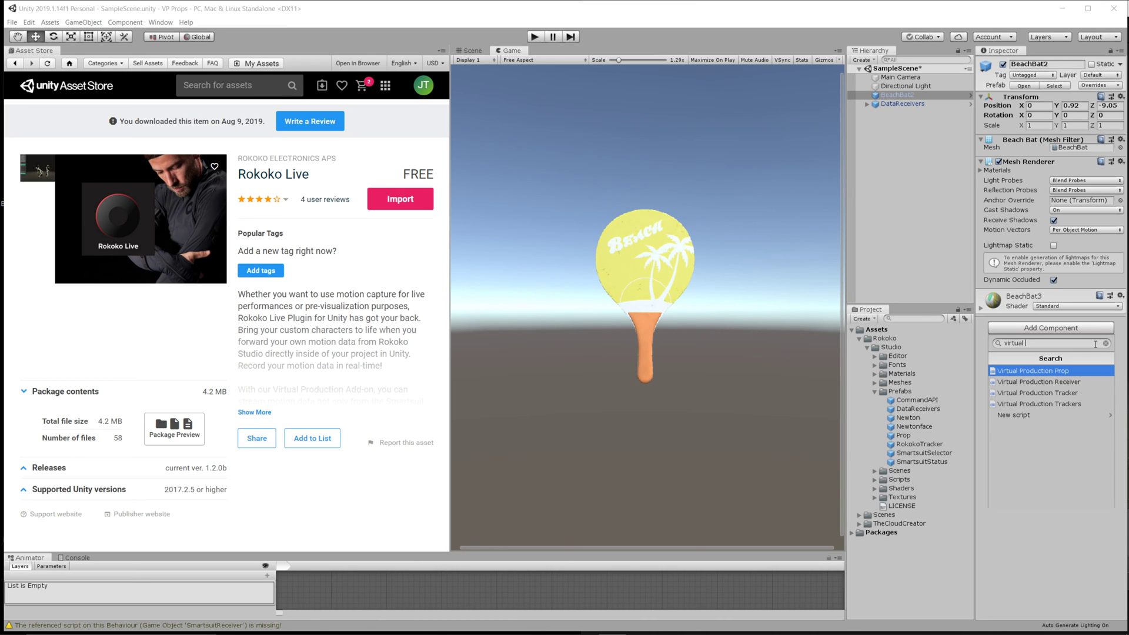
{"action": "left_click", "coordinate": [1021, 371]}
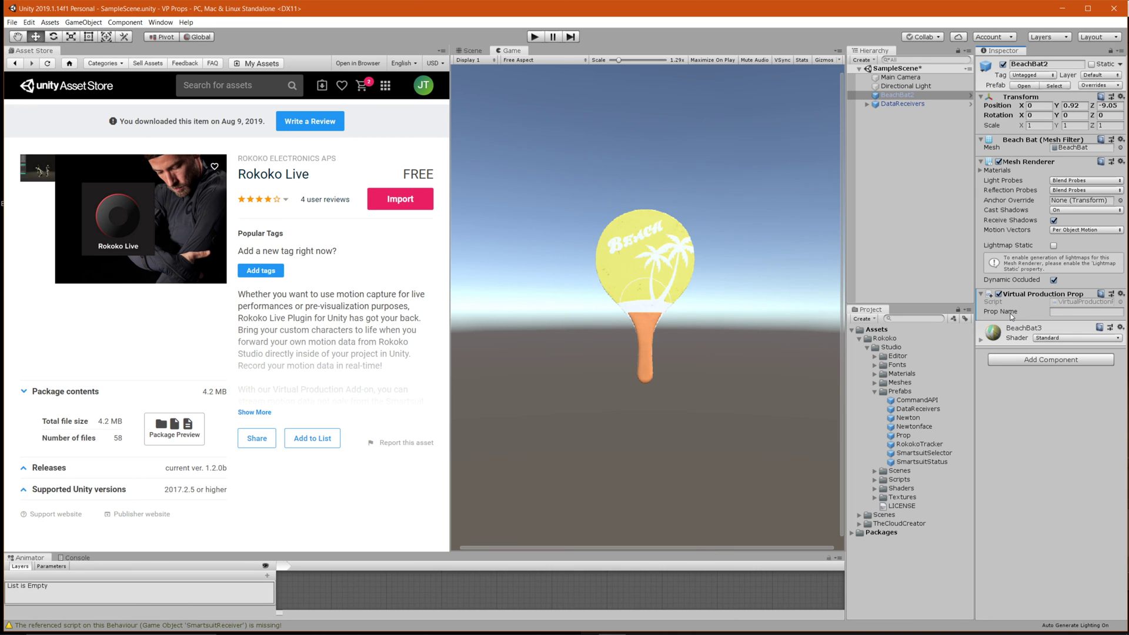
- Narrow the Unity window to sit beside Rokoko Studio and set BeachBat2's Prop Name to Stick-1
{"action": "left_click_drag", "start_coordinate": [1125, 304], "coordinate": [588, 279]}
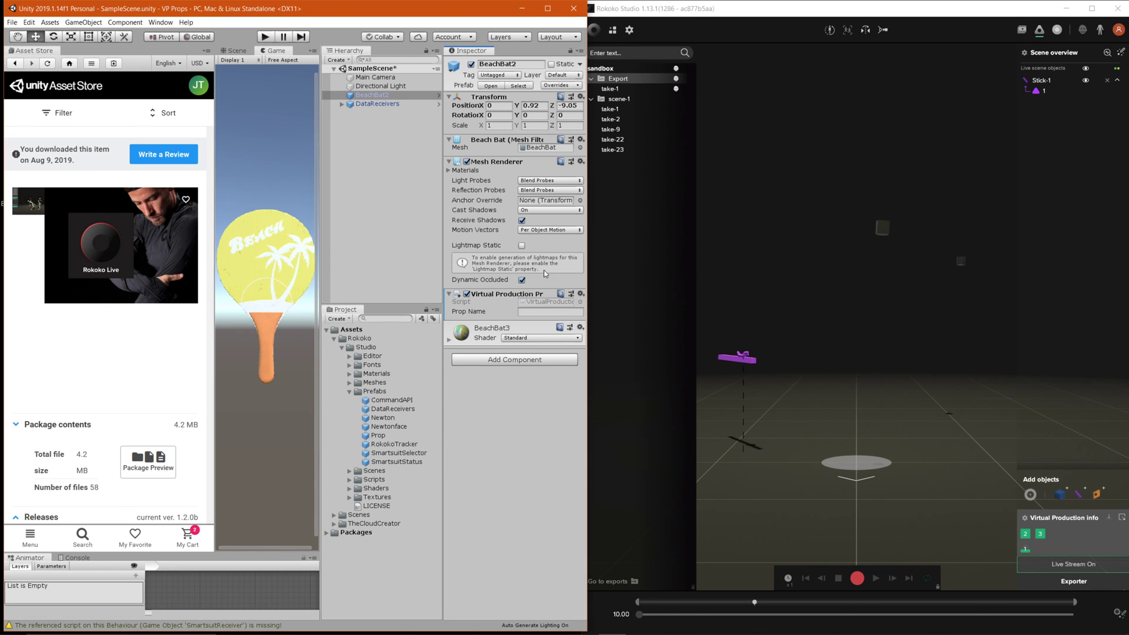
{"action": "left_click", "coordinate": [539, 313]}
{"action": "type", "text": "Stick-1"}
{"action": "left_click", "coordinate": [379, 225]}
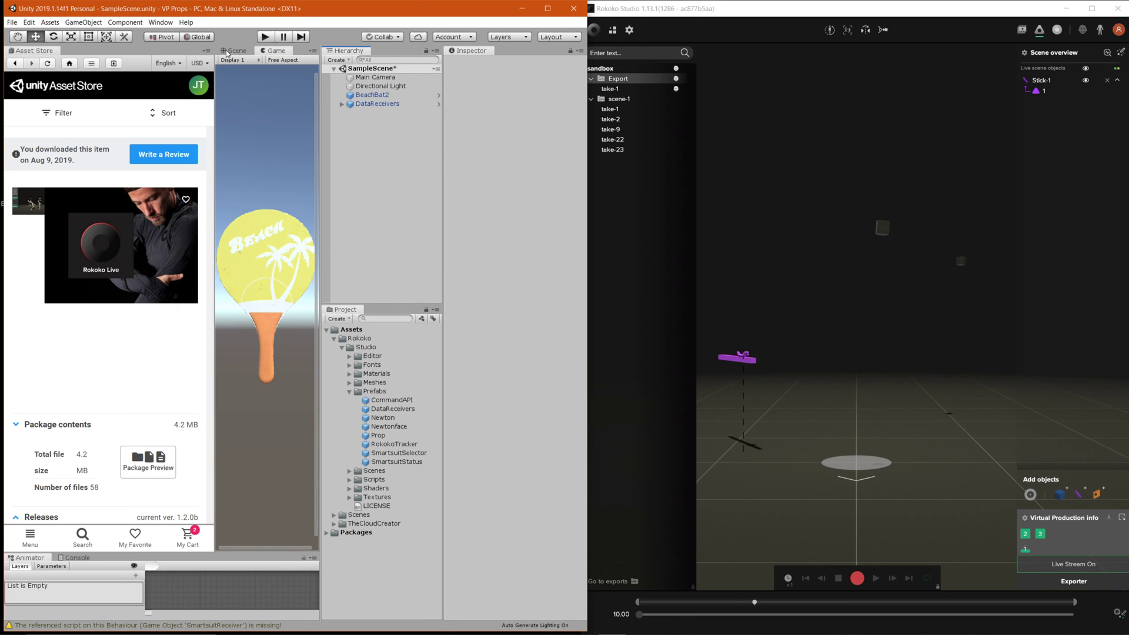
- Group the Scene and Game views with the Asset Store view, and run the scene in the Game view
{"action": "left_click_drag", "start_coordinate": [234, 51], "coordinate": [176, 62]}
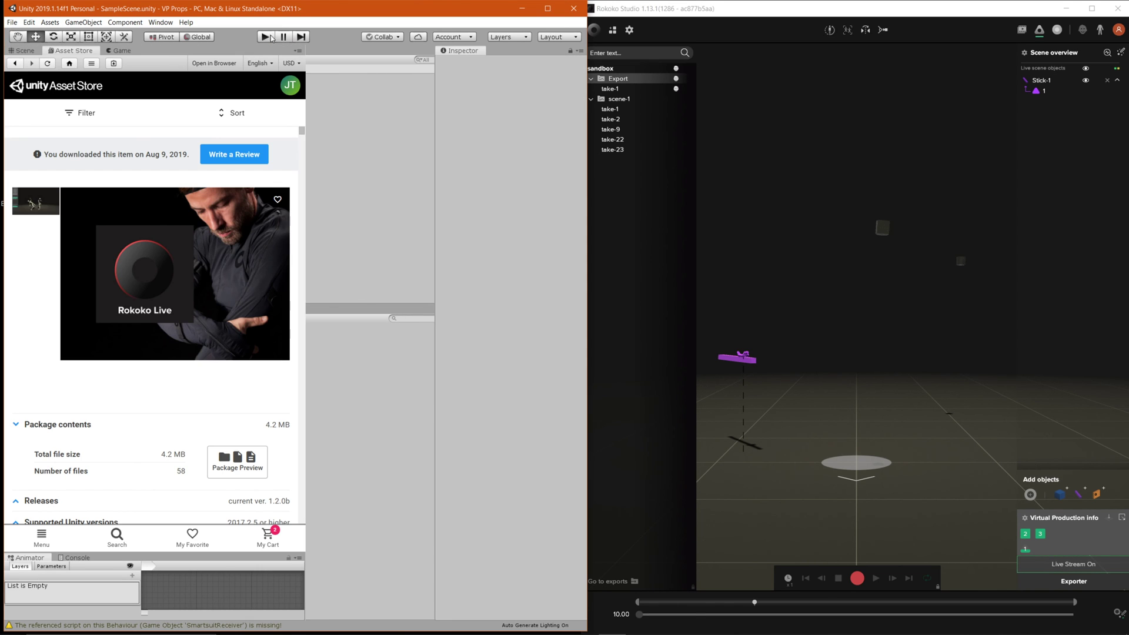
{"action": "left_click", "coordinate": [116, 52]}
{"action": "left_click", "coordinate": [265, 37]}
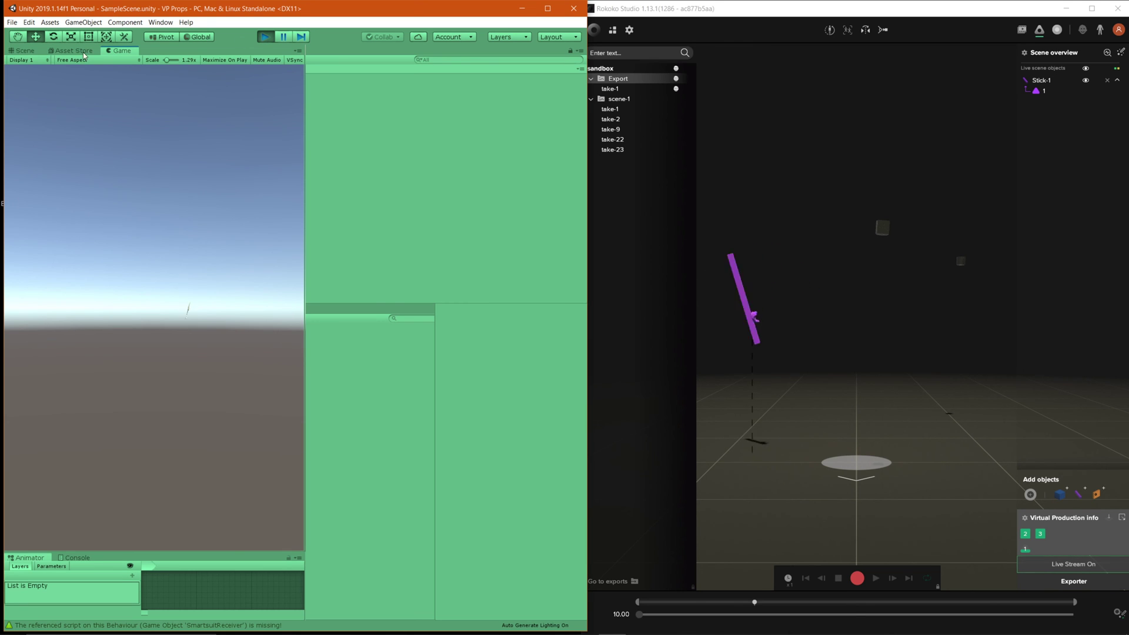
- In the running scene, move the Main Camera to a Z position of about -2.08 and return to the Game view
{"action": "left_click", "coordinate": [24, 51]}
{"action": "left_click", "coordinate": [125, 305]}
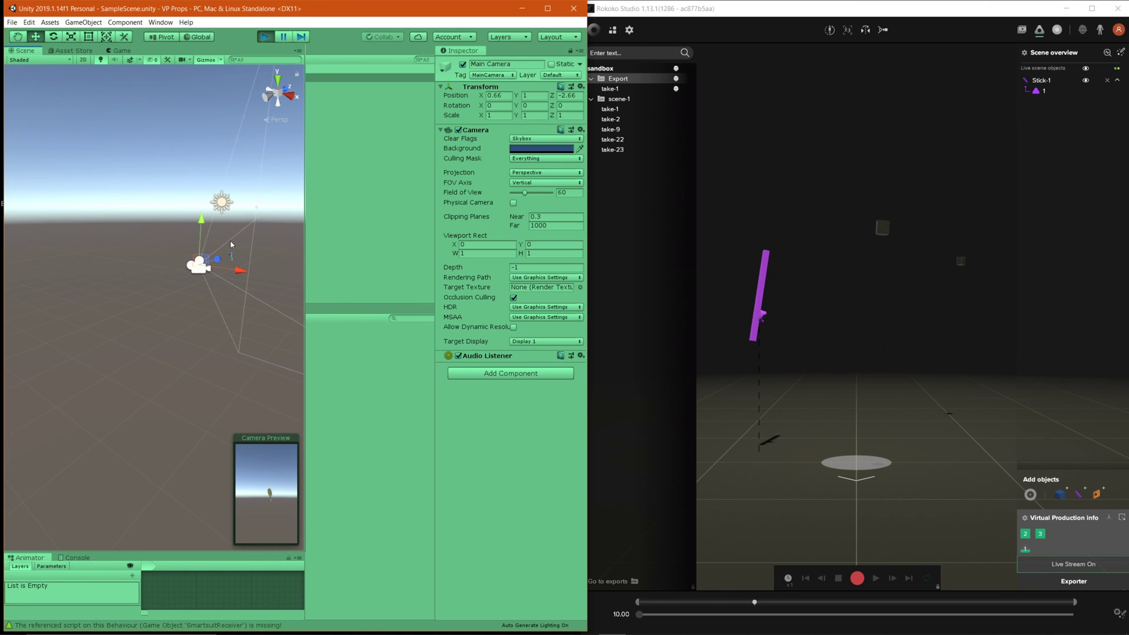
{"action": "left_click", "coordinate": [121, 51]}
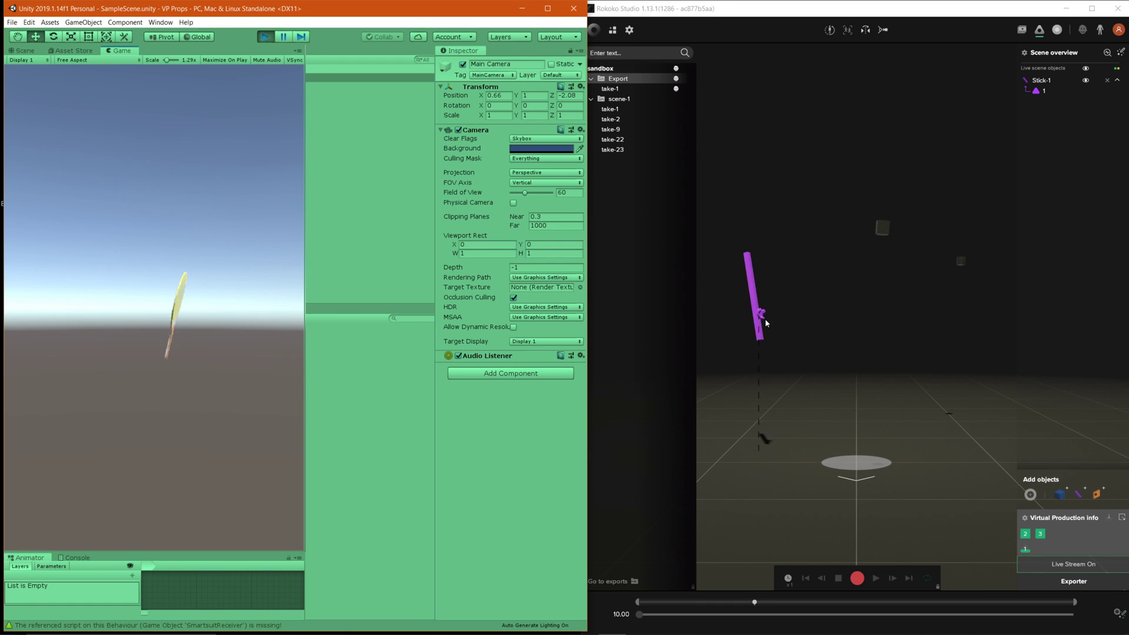
- In Rokoko Studio, set the second position offset value of the Stick-1 prop to 30
{"action": "left_click", "coordinate": [1026, 80]}
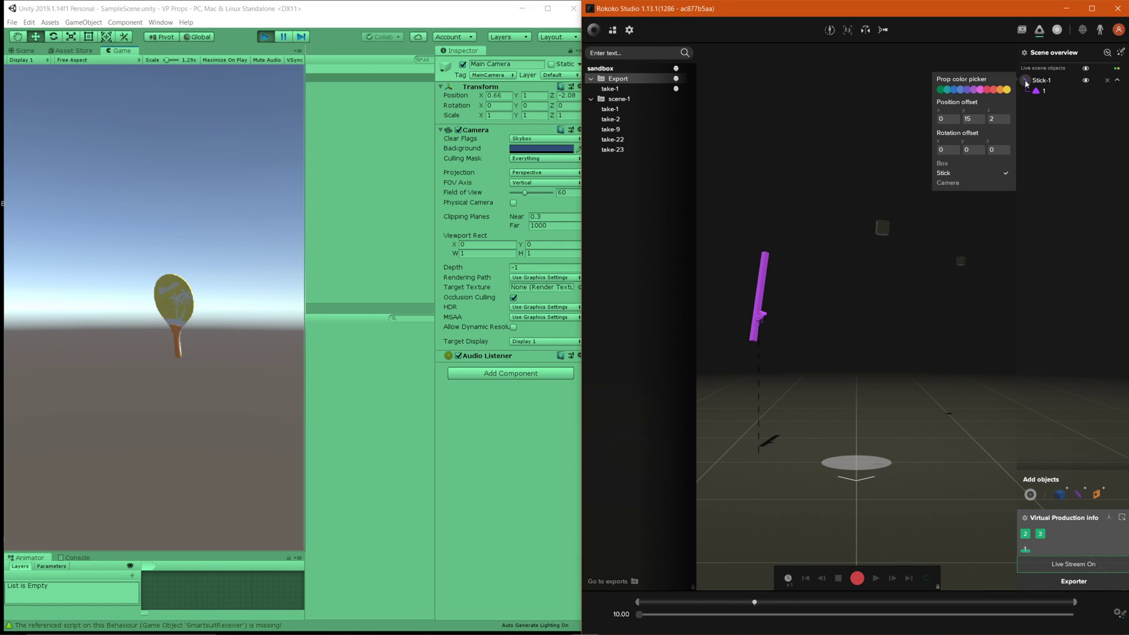
{"action": "double_click", "coordinate": [969, 119]}
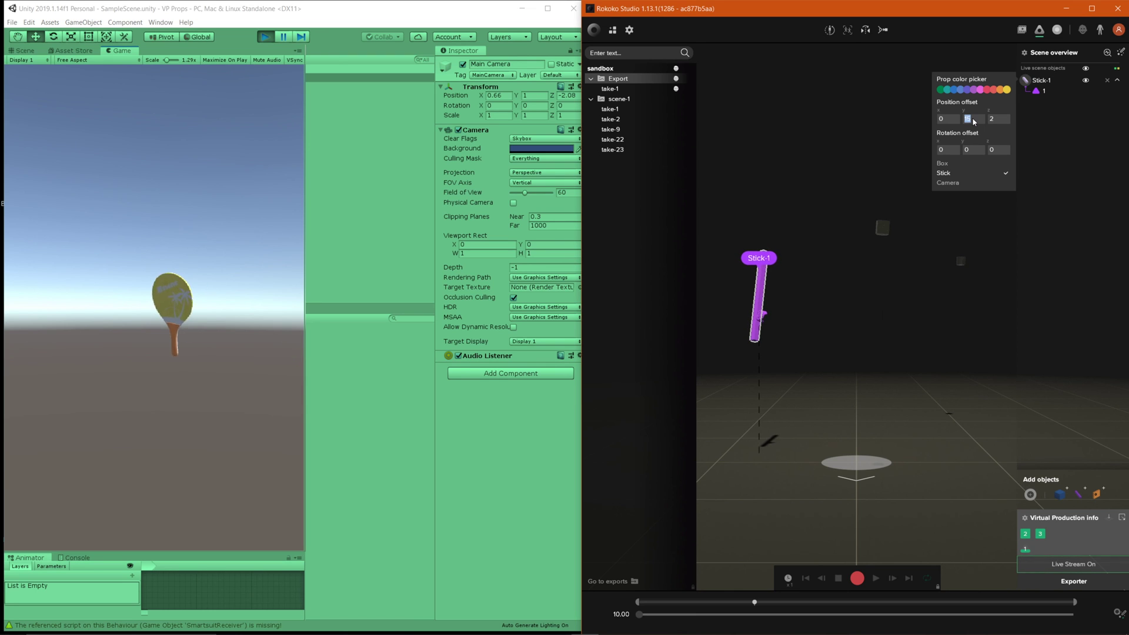
{"action": "type", "text": "30"}
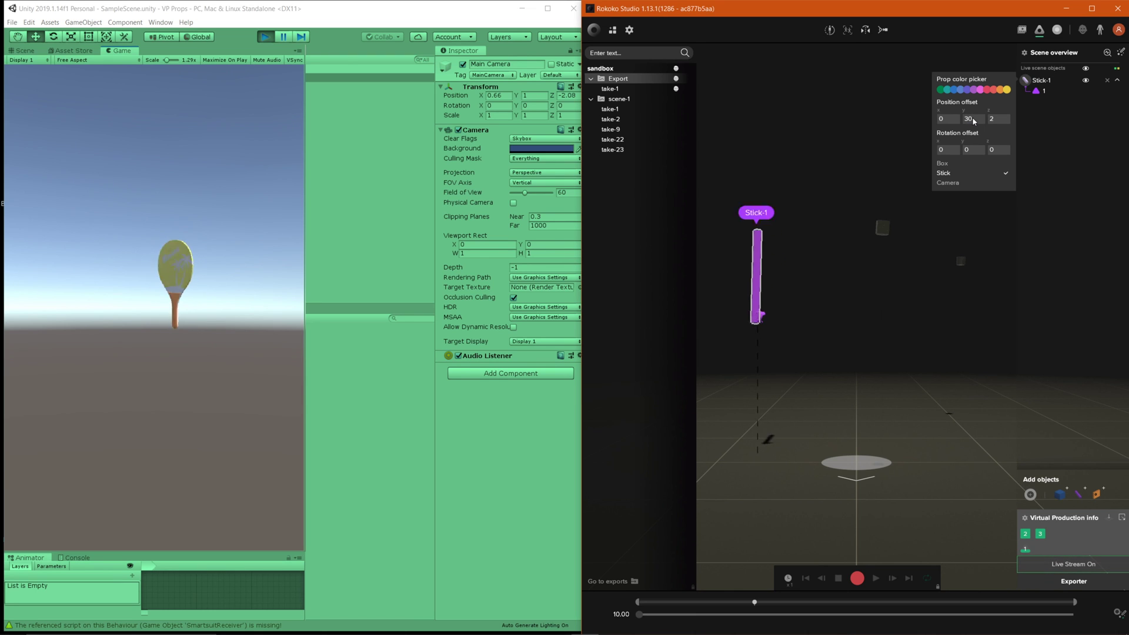